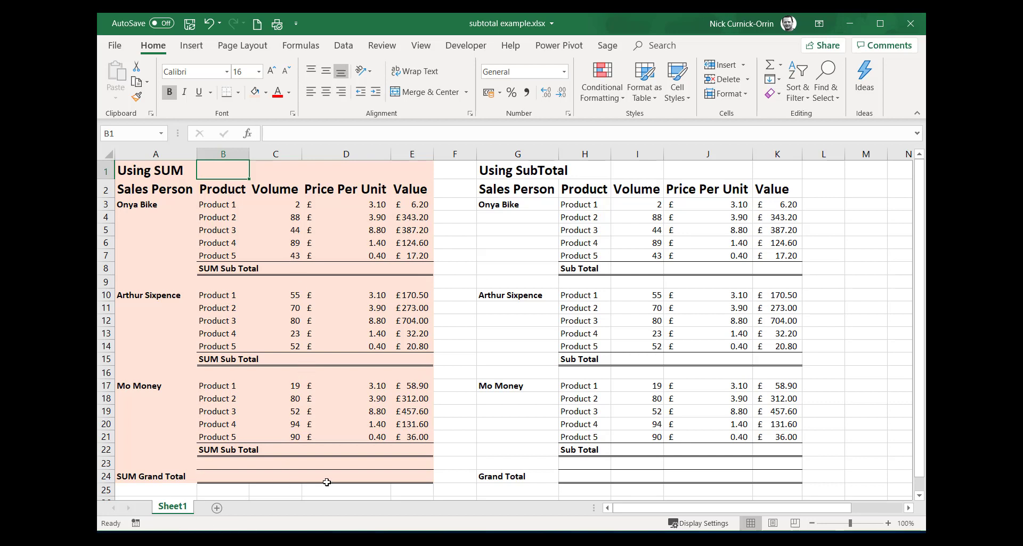
Step: Total the first salesperson's Volume figures in C8 with AutoSum over C3:C7
left_click(300, 269)
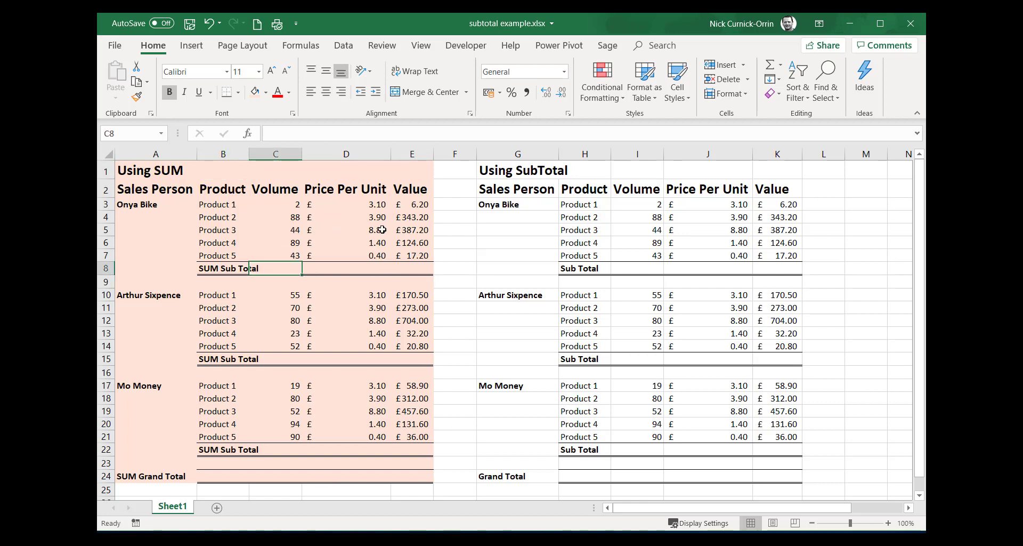
left_click(770, 65)
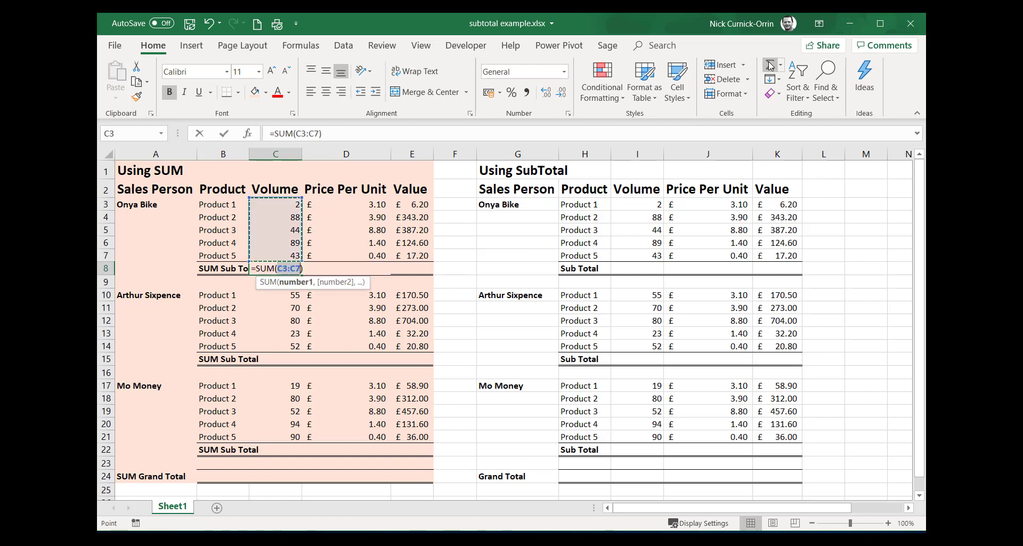
key("Return")
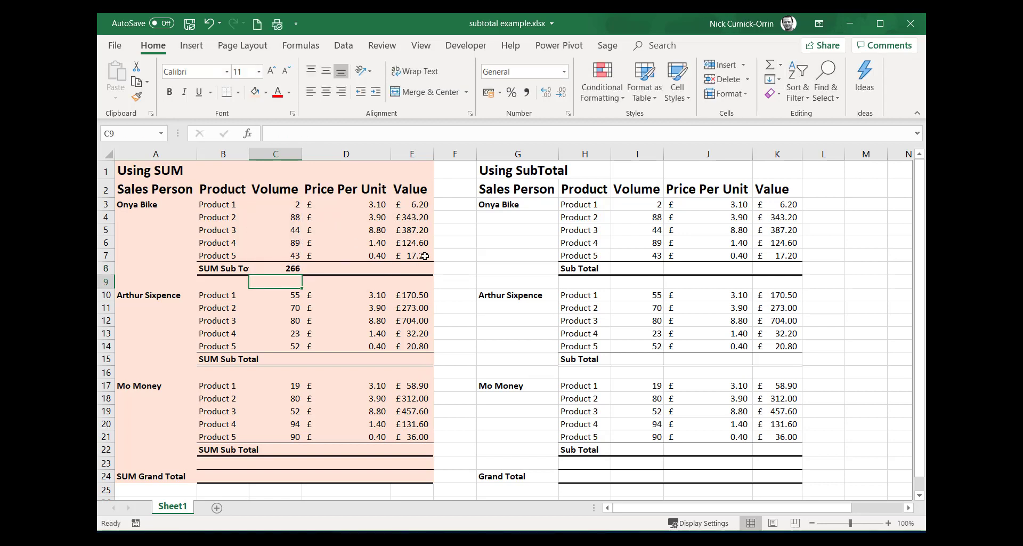
Step: Copy the SUM subtotal formula from C8 into the other two Volume subtotal cells, C15 and C22
left_click(294, 267)
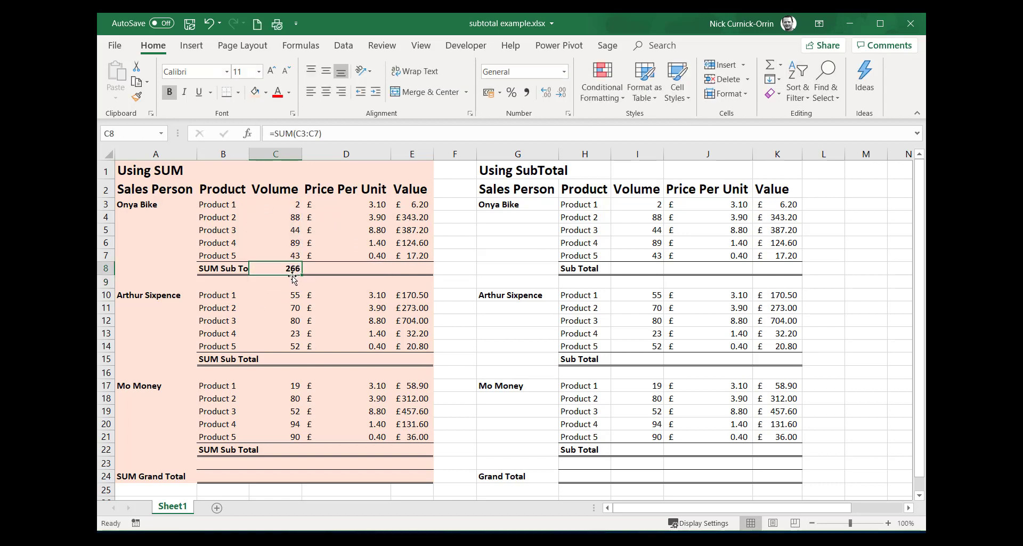
key("ctrl+c")
left_click(289, 359)
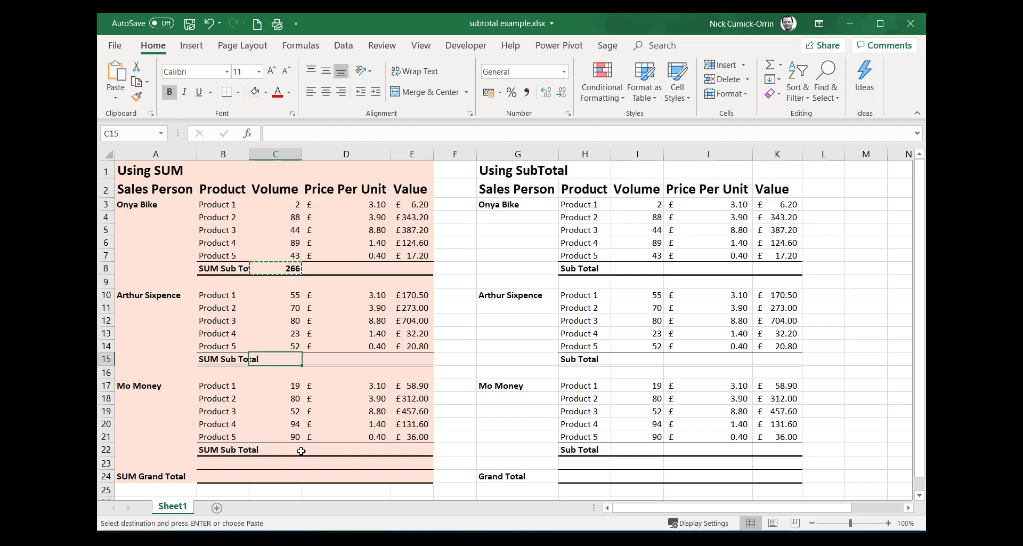
left_click(300, 450, "ctrl")
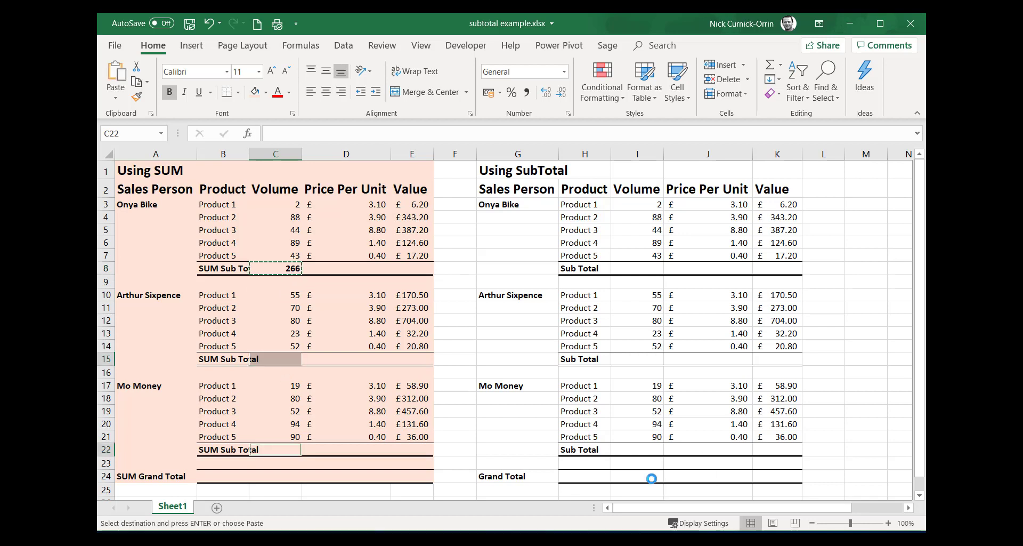
key("ctrl+v")
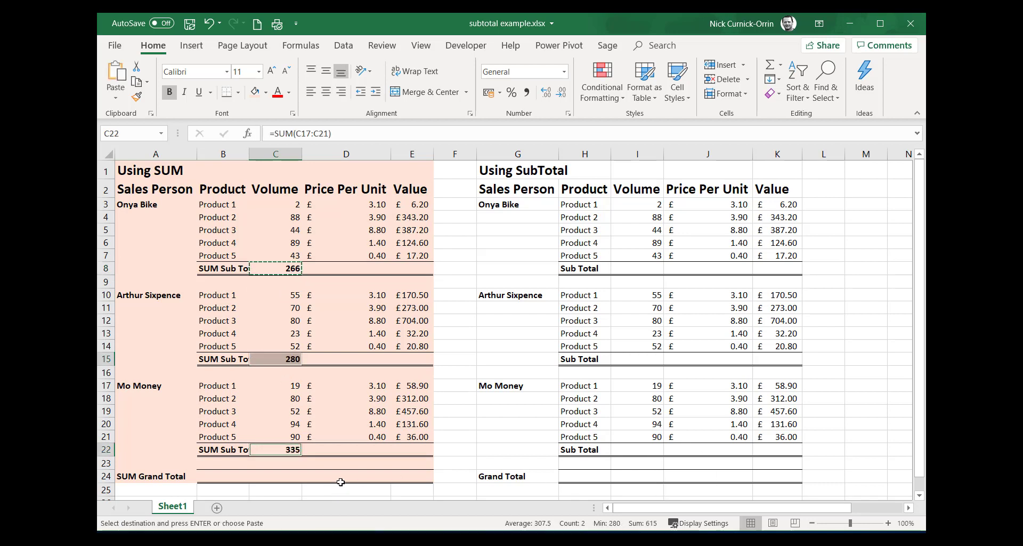
Step: Add a SUM grand total for Volume in C24 covering the range C3:C23
left_click(285, 474)
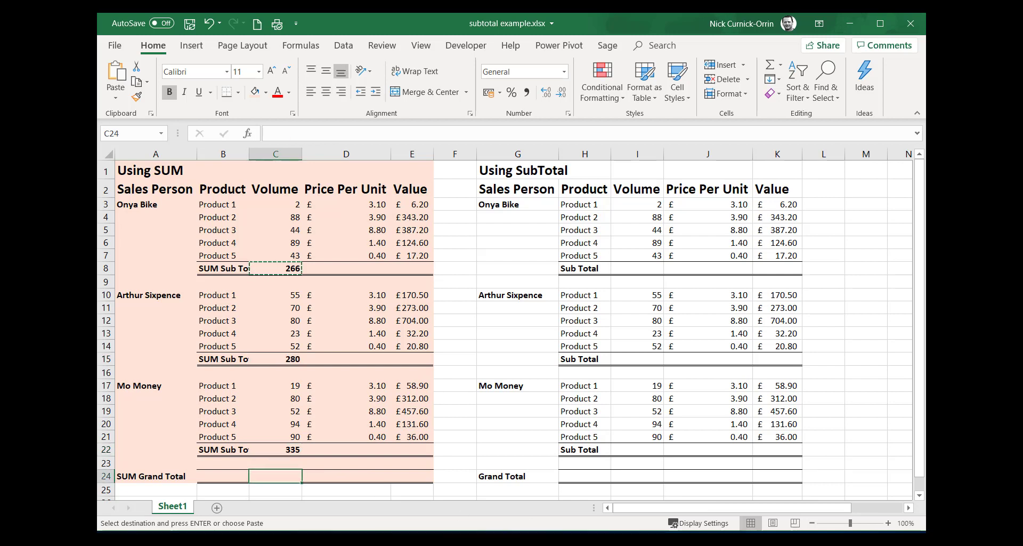
left_click(770, 64)
left_click_drag(284, 204, 274, 463)
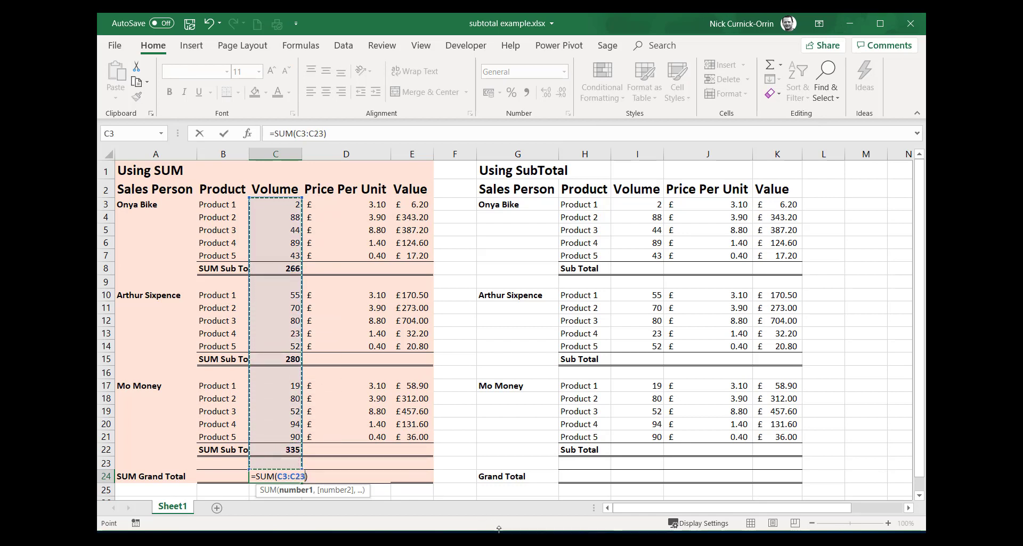
key("Return")
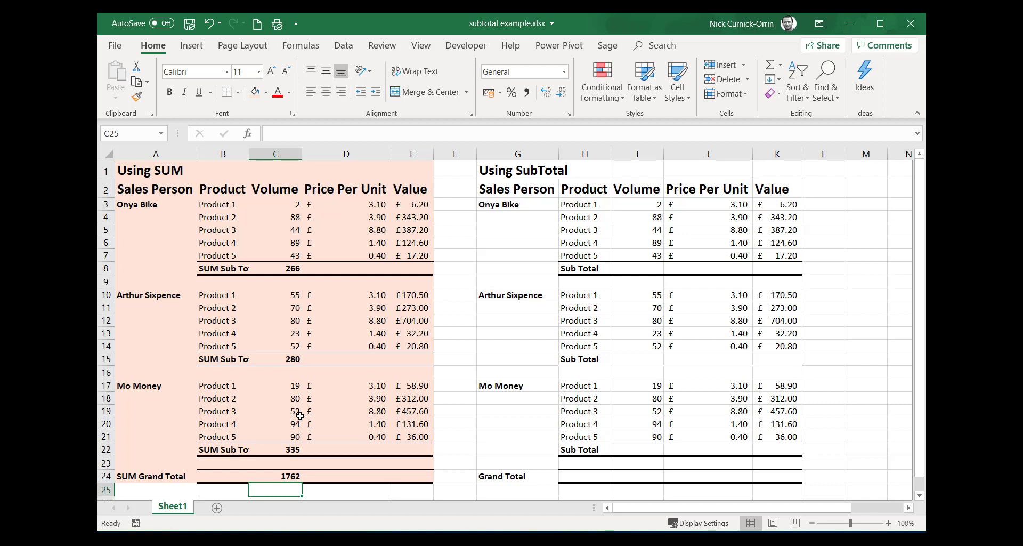
Step: Insert a SUBTOTAL function in I8 with function number 9 and the range I3:I7
left_click(644, 271)
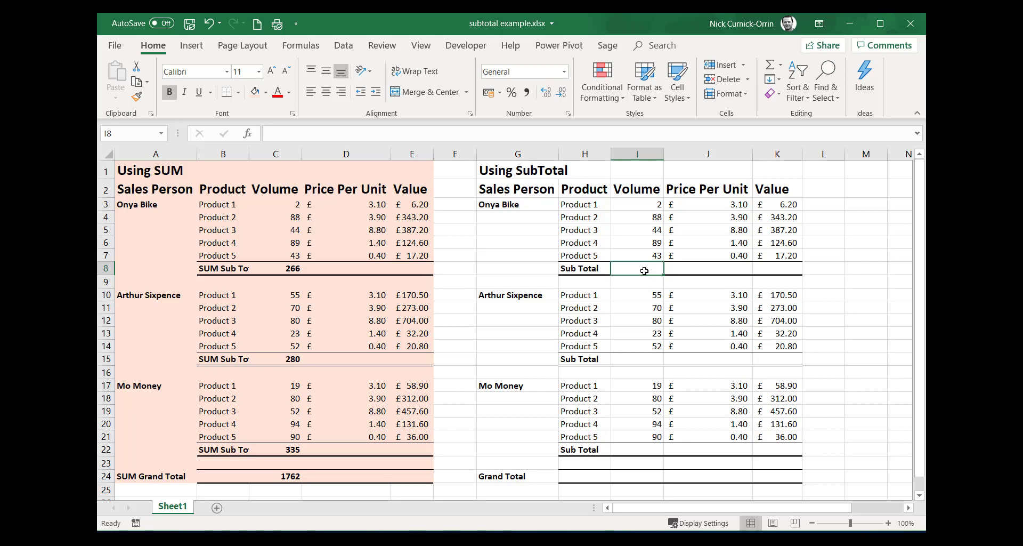
left_click(249, 134)
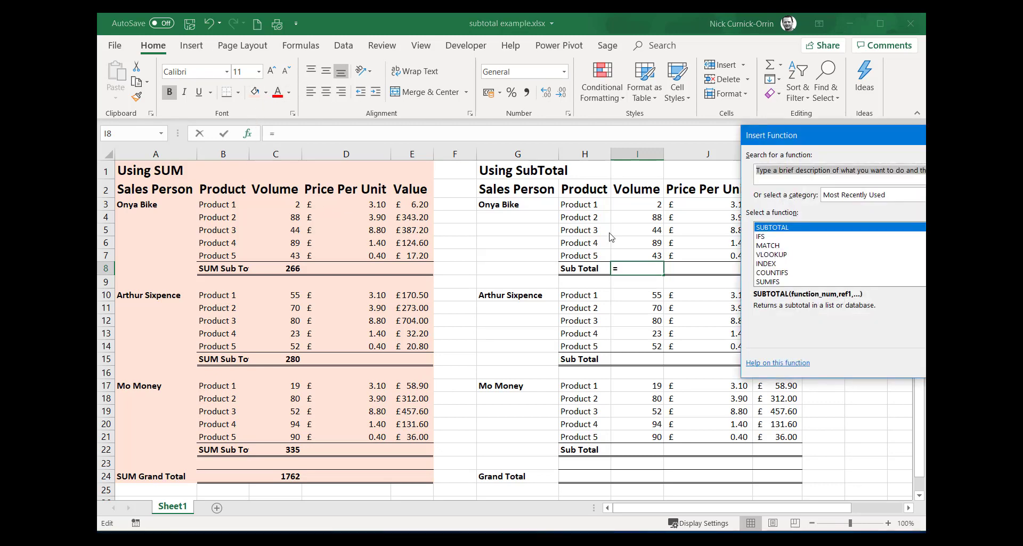
left_click_drag(935, 134, 650, 207)
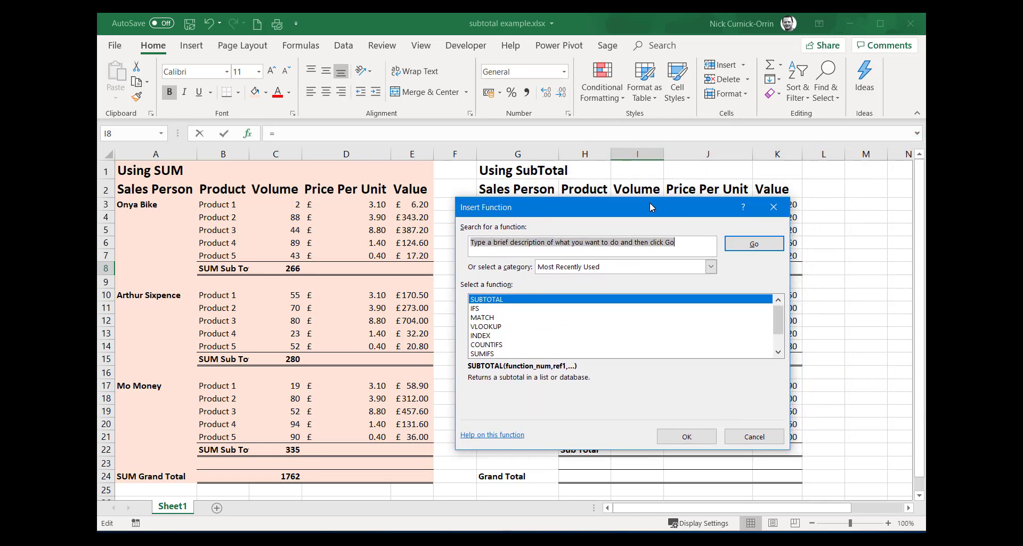
left_click(478, 302)
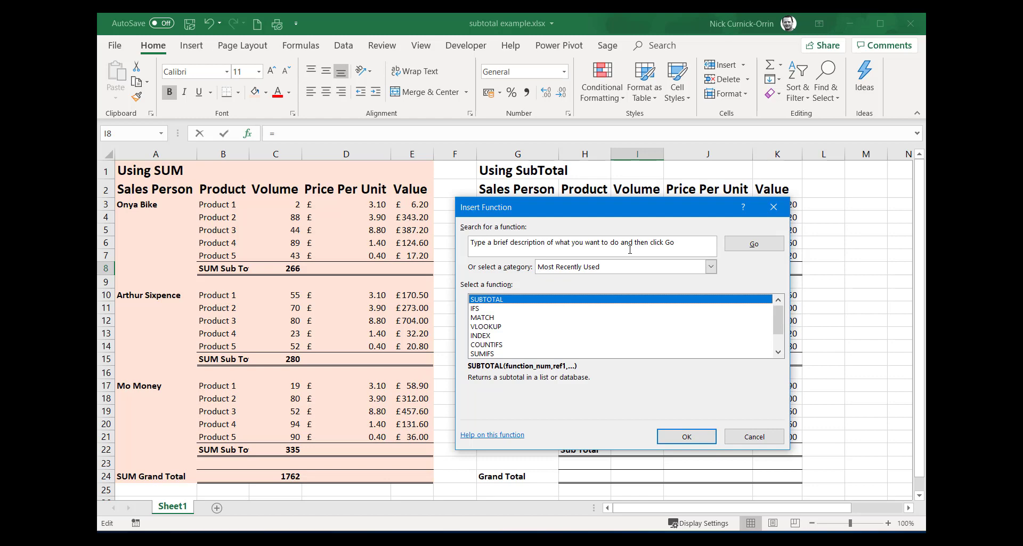
left_click(685, 435)
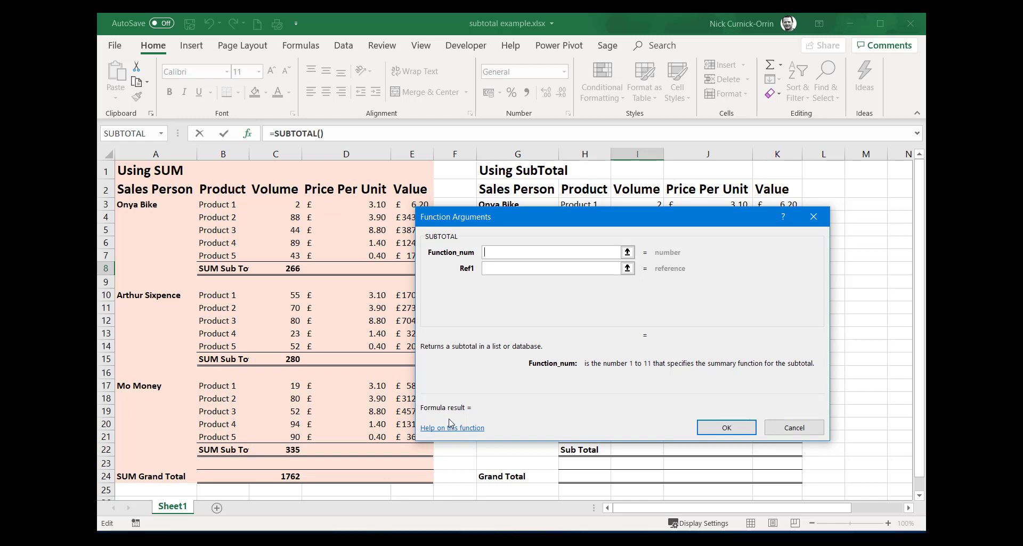
type("9")
key("Tab")
left_click_drag(695, 217, 418, 222)
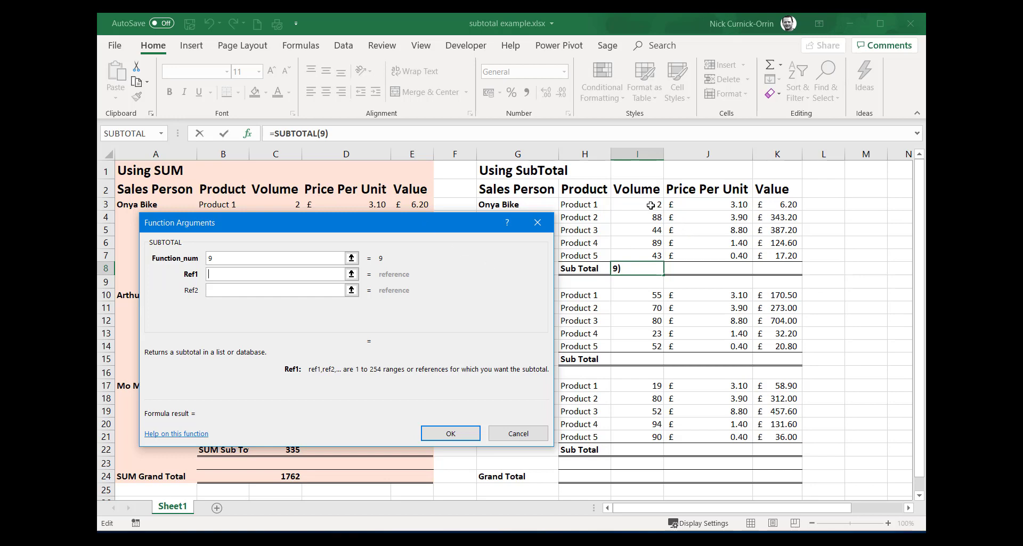
left_click_drag(651, 205, 652, 254)
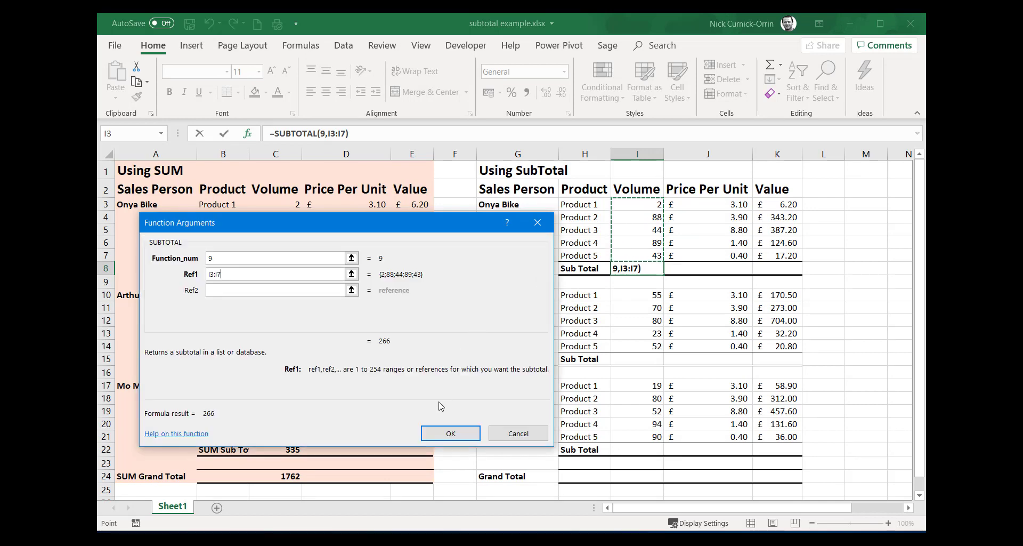
left_click(436, 438)
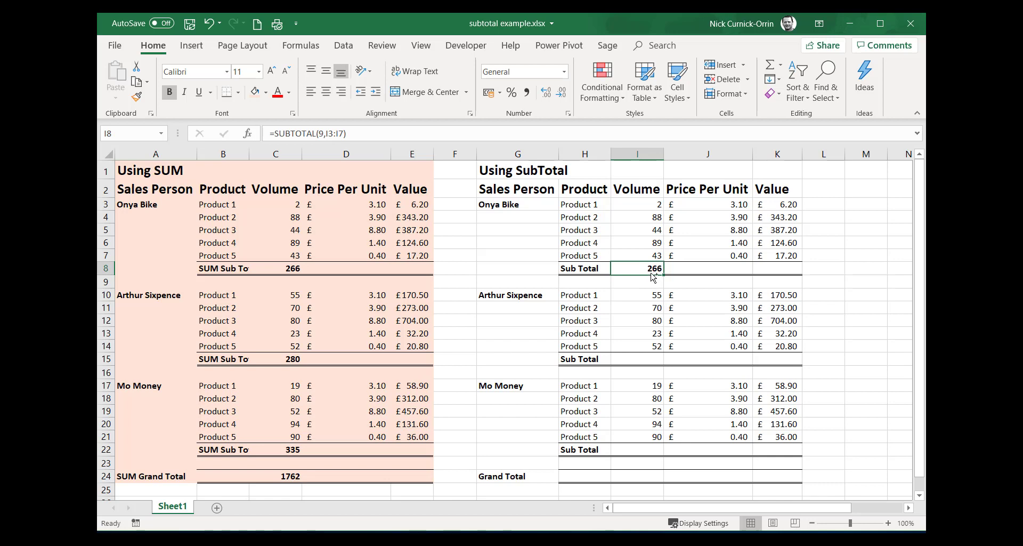
Step: Copy the SUBTOTAL formula from I8 into the other two Volume subtotal cells, I15 and I22
key("ctrl+c")
left_click(645, 359)
left_click(649, 449, "ctrl")
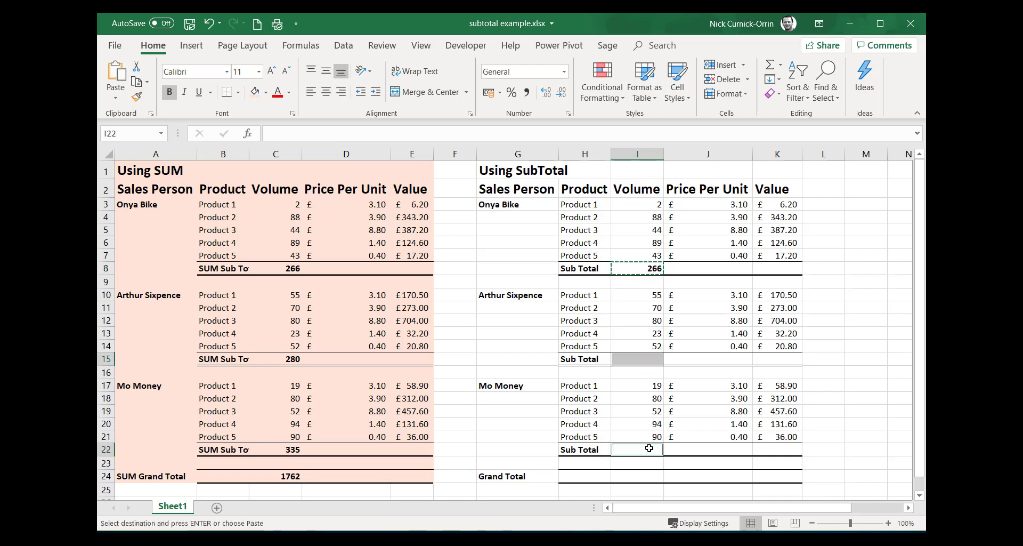
key("ctrl+v")
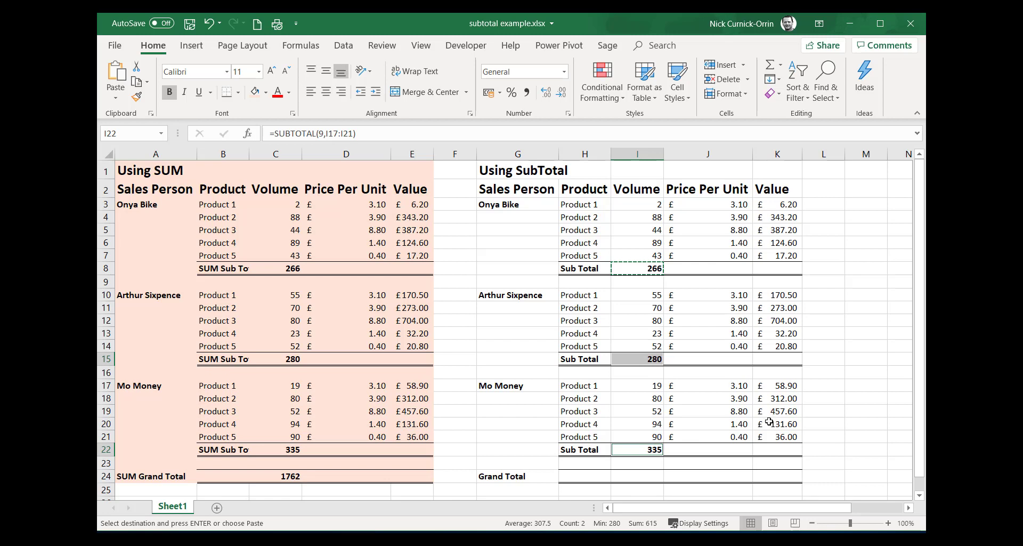
Step: Insert a SUBTOTAL grand total for Volume in I24 with function number 9 and the range I3:I23
left_click(652, 476)
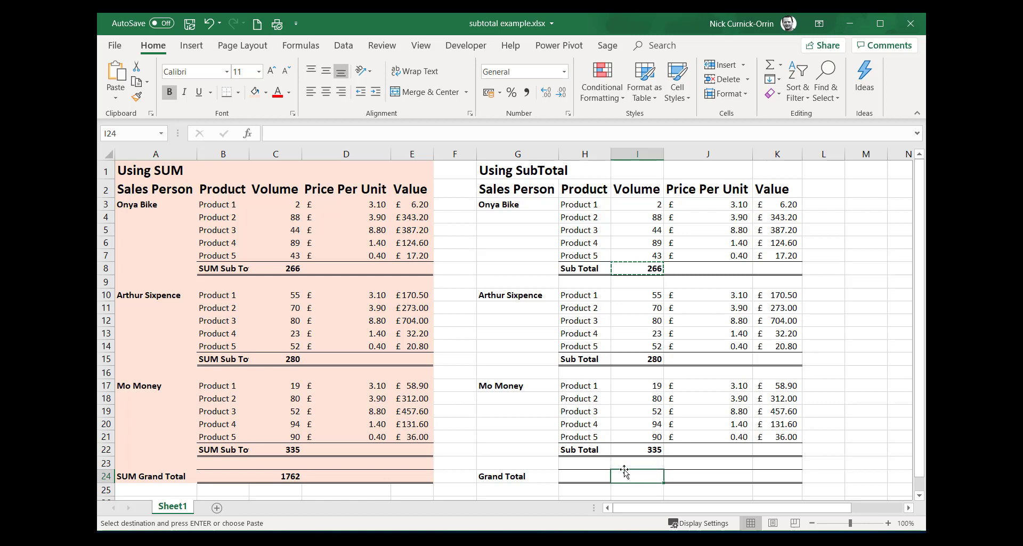
left_click(247, 133)
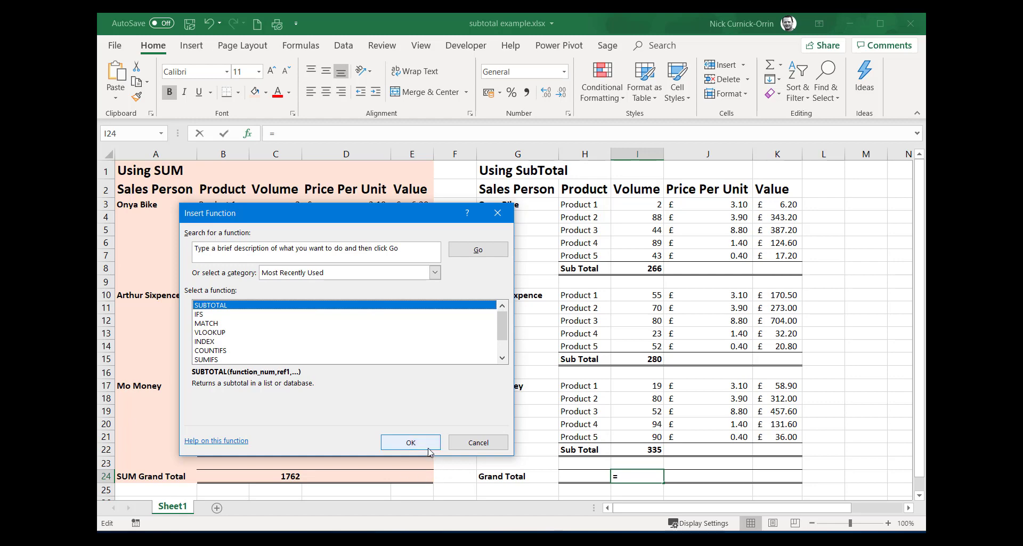
left_click(411, 442)
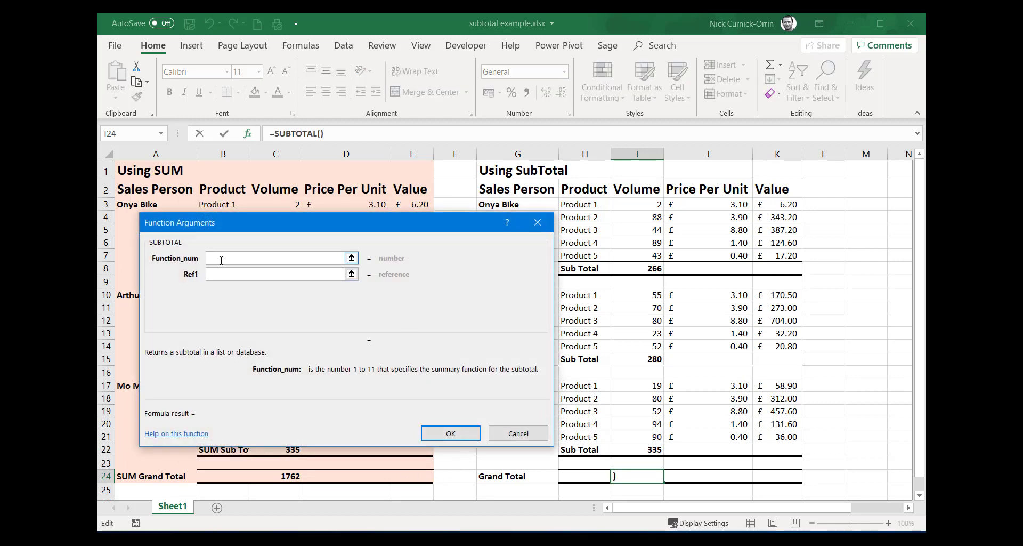
type("9")
key("Tab")
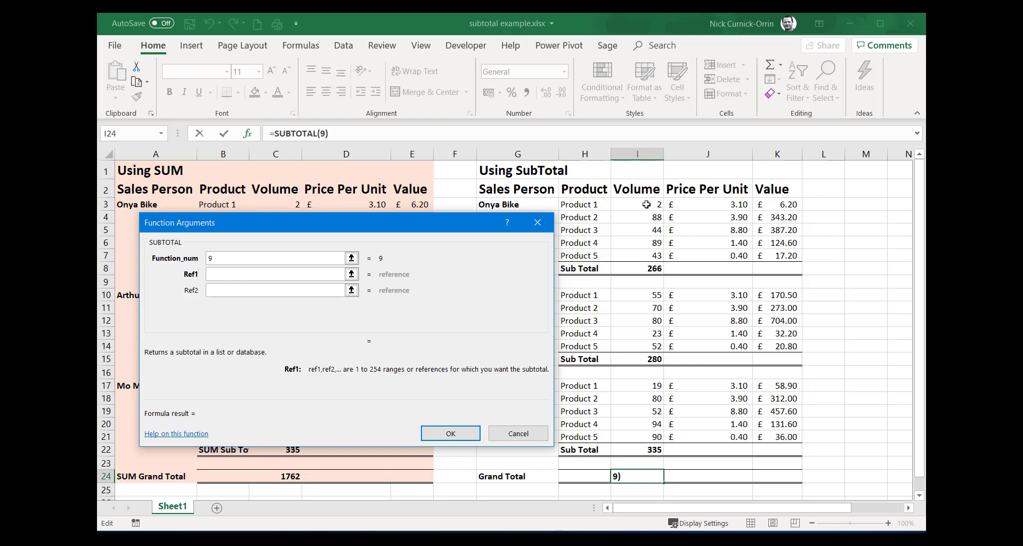
left_click_drag(652, 204, 632, 462)
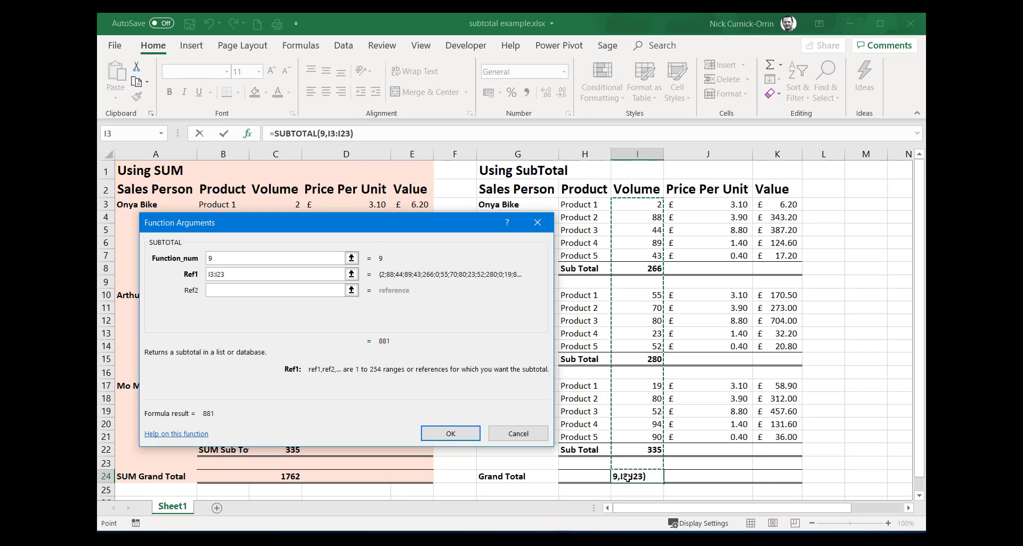
left_click(453, 433)
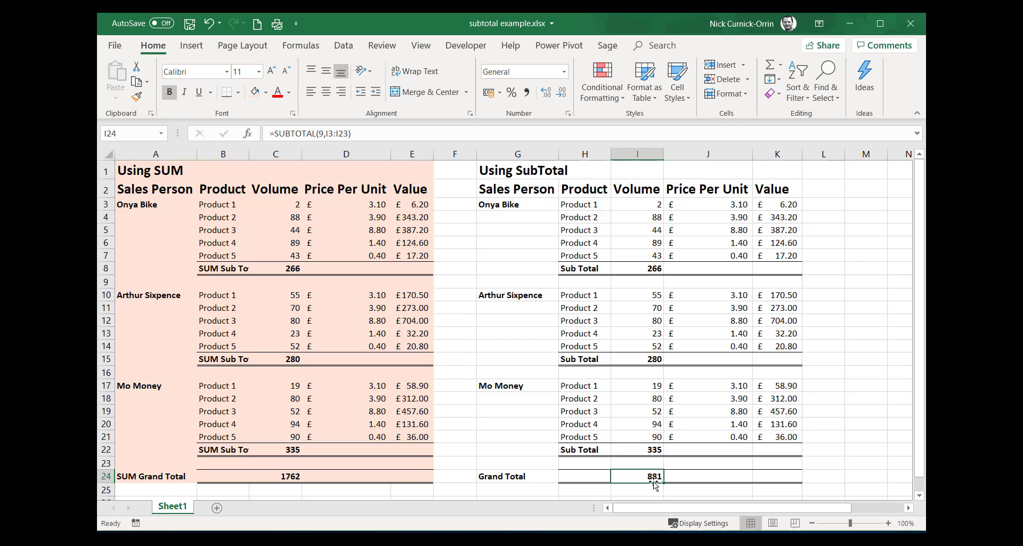
Step: Review the SUBTOTAL formulas in I22, I15 and I8 and the grand total formula in I24
left_click(659, 449)
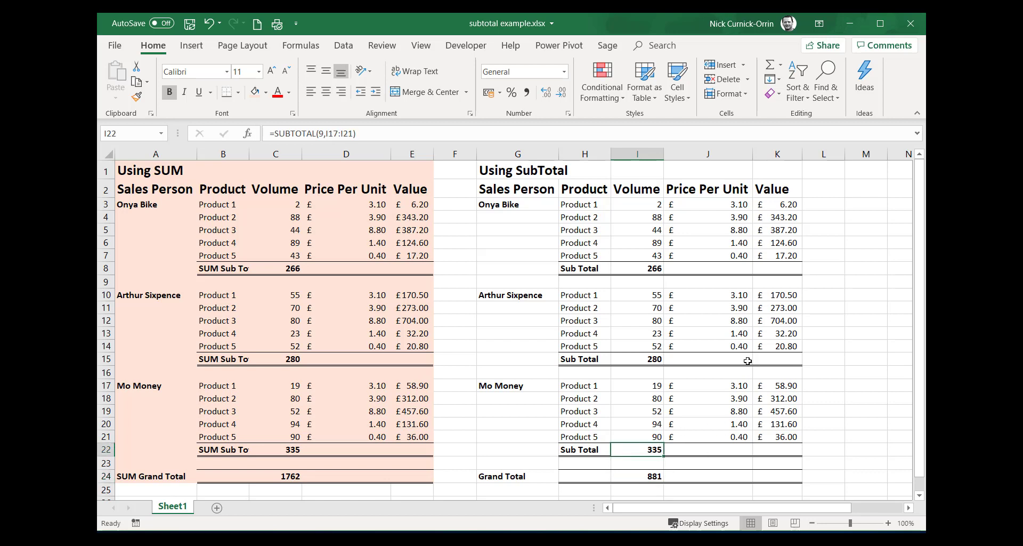
left_click(656, 357)
left_click(655, 268)
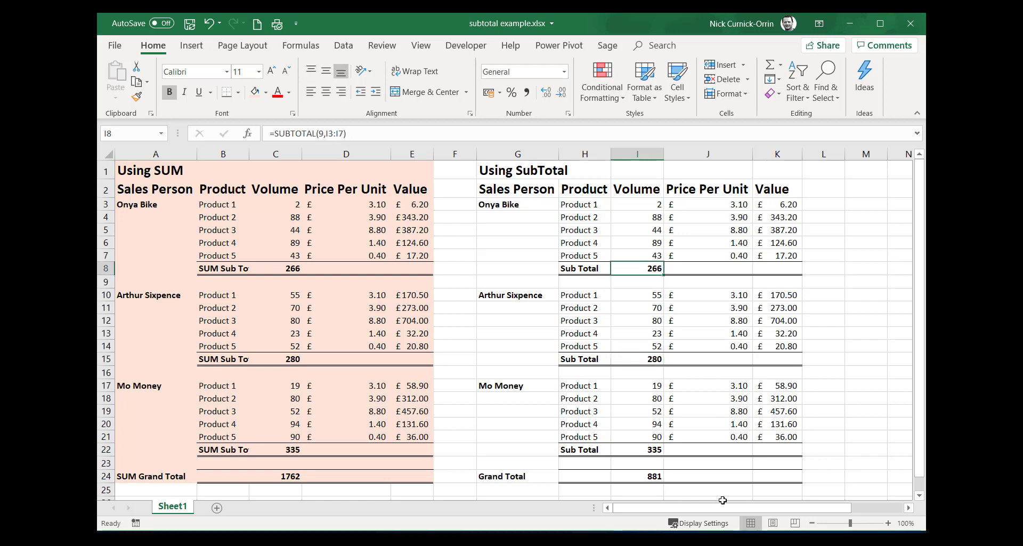
left_click(654, 477)
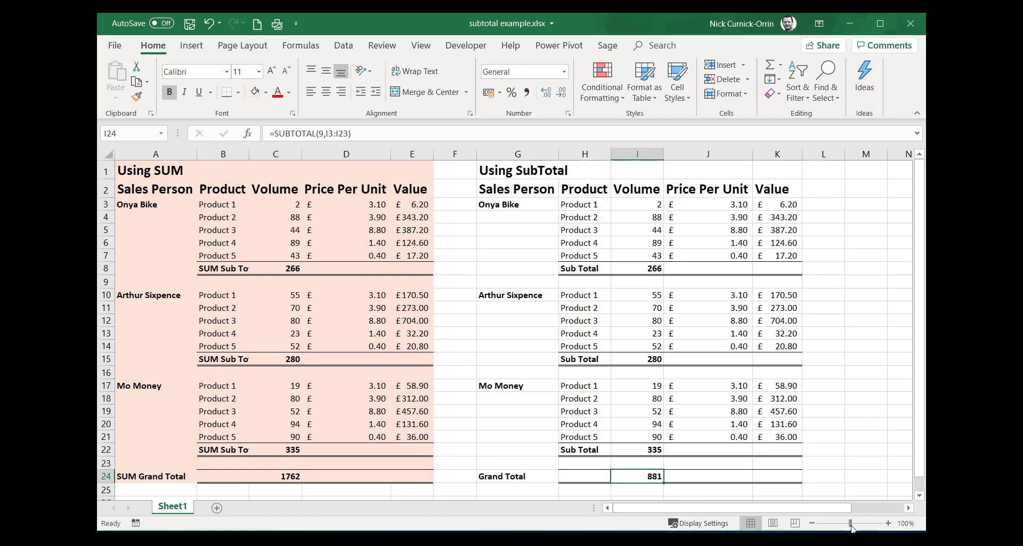
Step: Total the first salesperson's Value figures in E8 with AutoSum over E3:E7
left_click(417, 266)
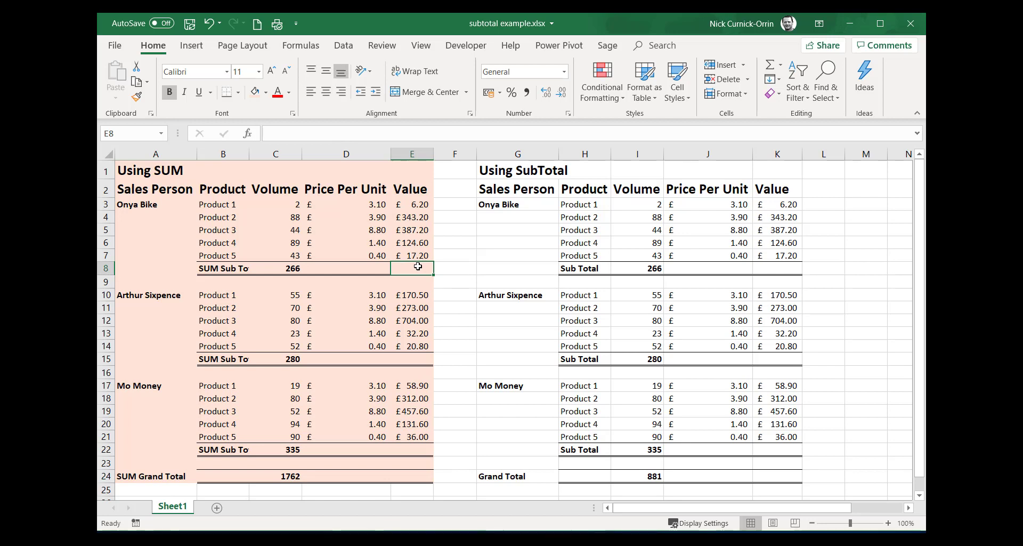
left_click(770, 64)
key("Return")
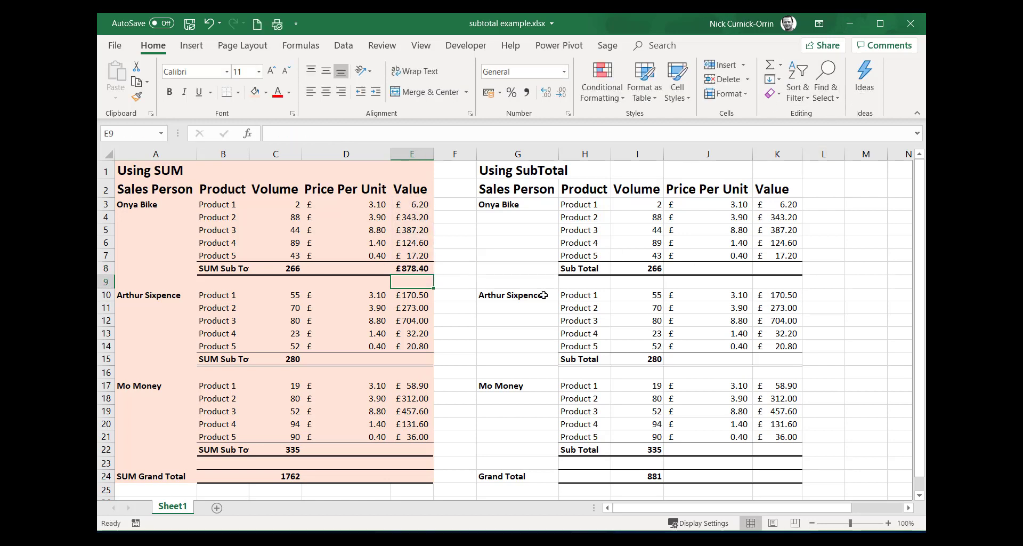
Step: Copy the SUM formula from E8 into the Value subtotal cells E15 and E22, and autofit column E to its contents
left_click(410, 269)
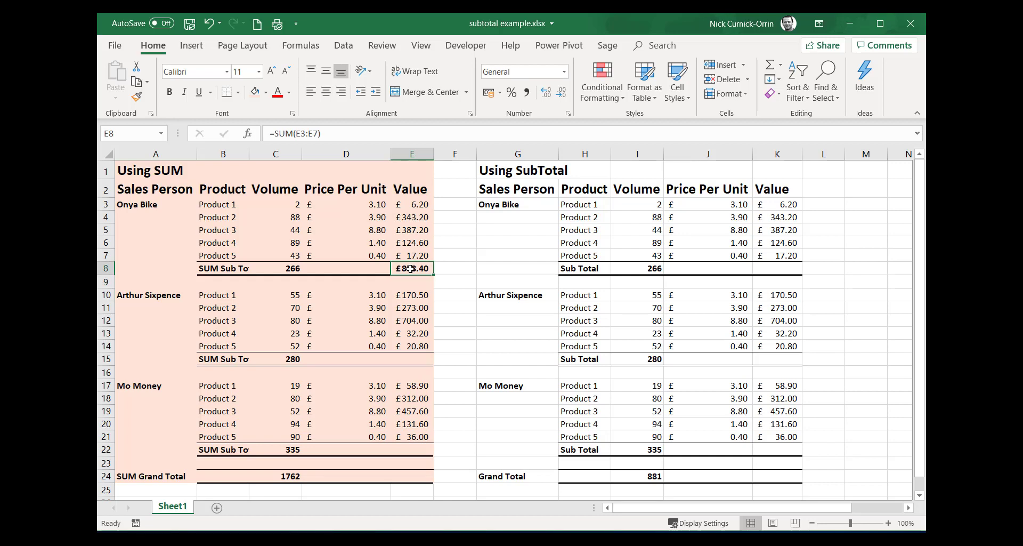
key("ctrl+c")
left_click(413, 356)
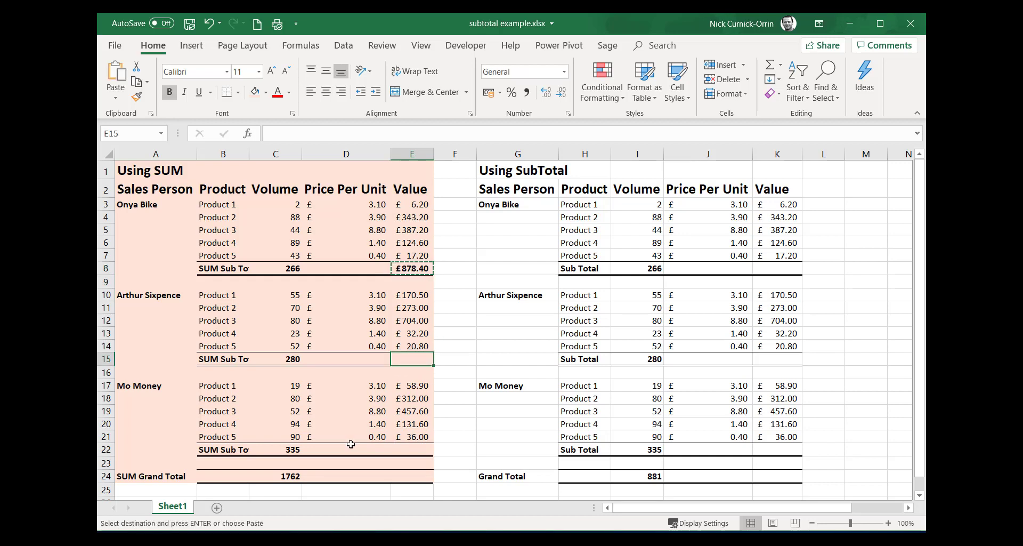
left_click(414, 447, "ctrl")
key("ctrl+v")
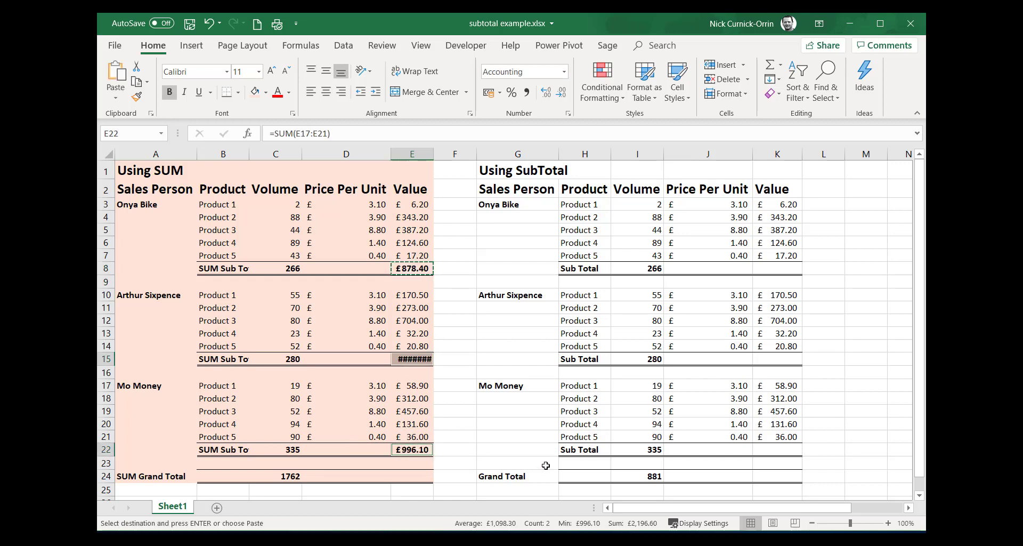
double_click(432, 156)
left_click(426, 357)
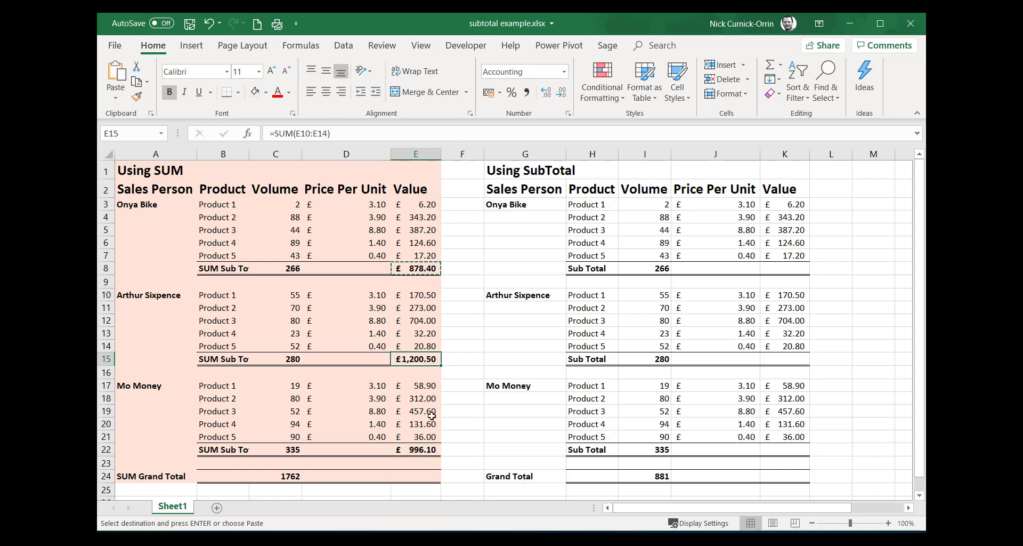
Step: Insert a SUBTOTAL grand total for Value in E24 with function number 9 and the range E3:E23
left_click(421, 477)
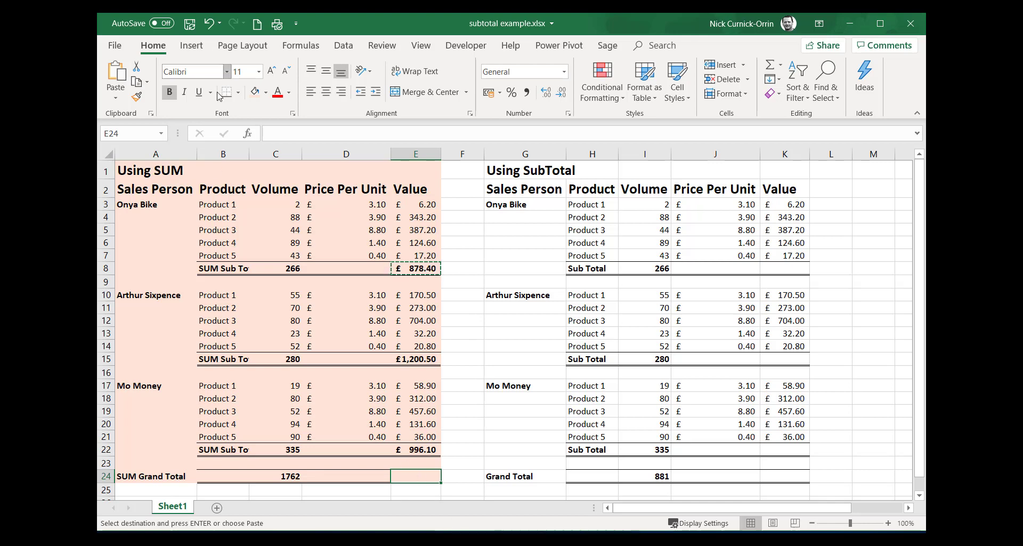
left_click(247, 133)
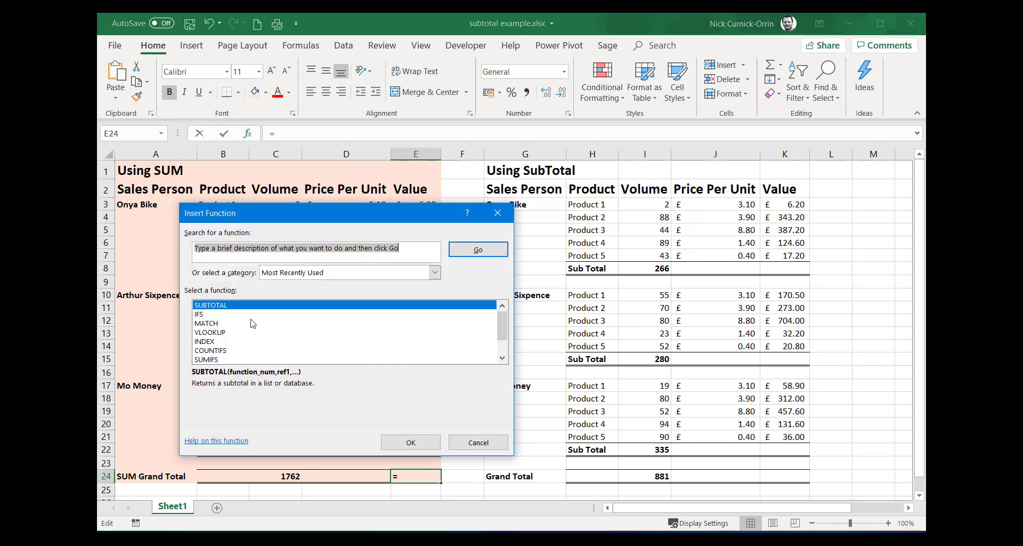
left_click(409, 442)
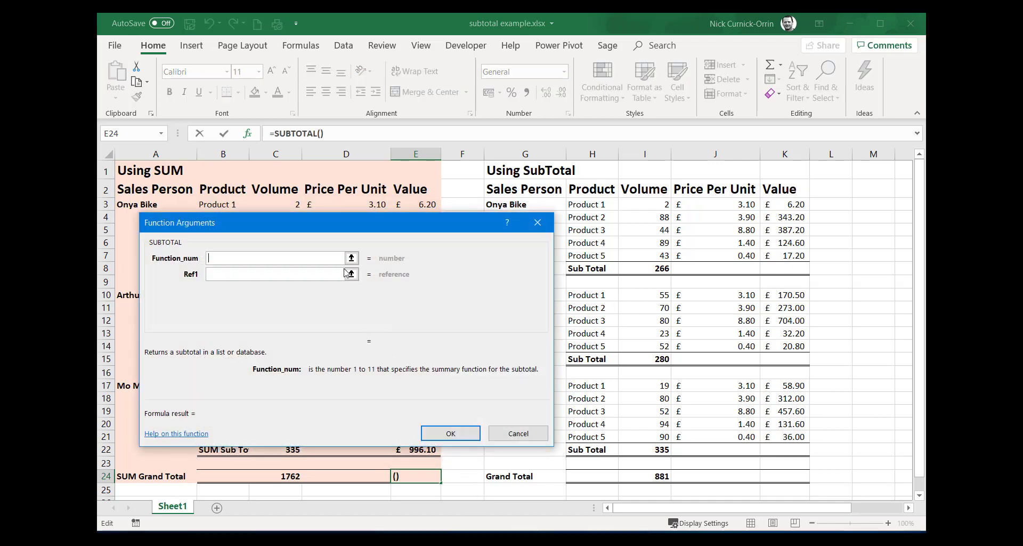
type("9")
left_click(229, 274)
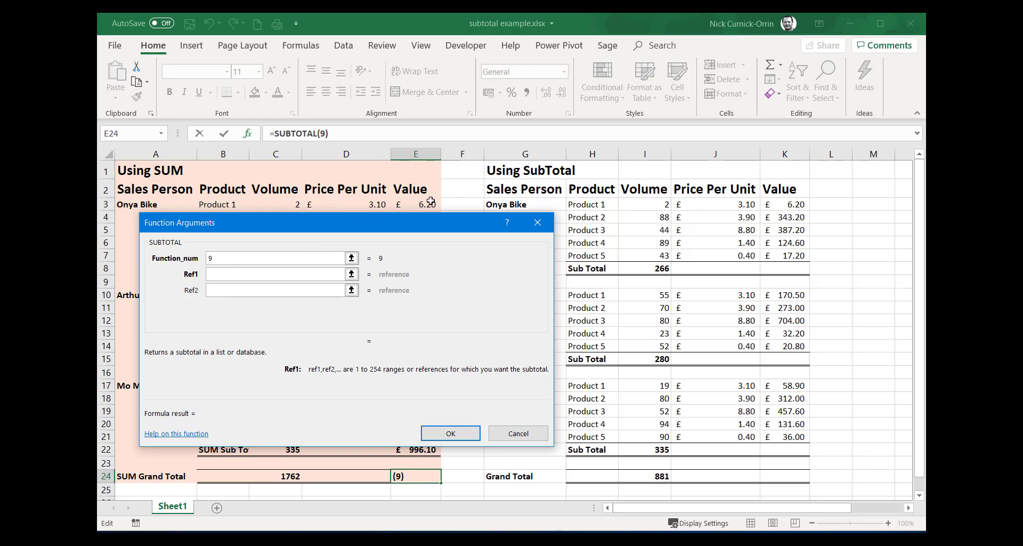
left_click_drag(431, 203, 410, 463)
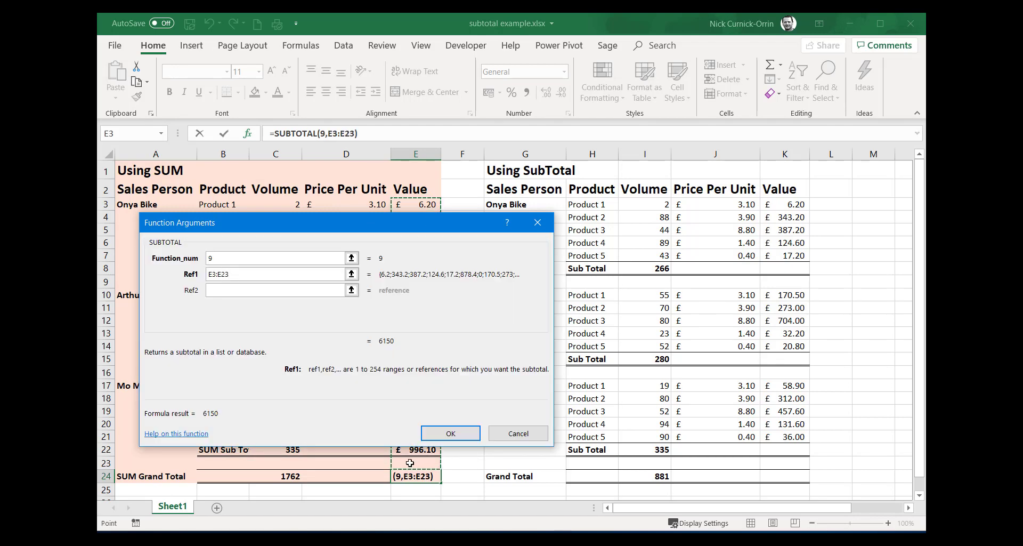
left_click(459, 432)
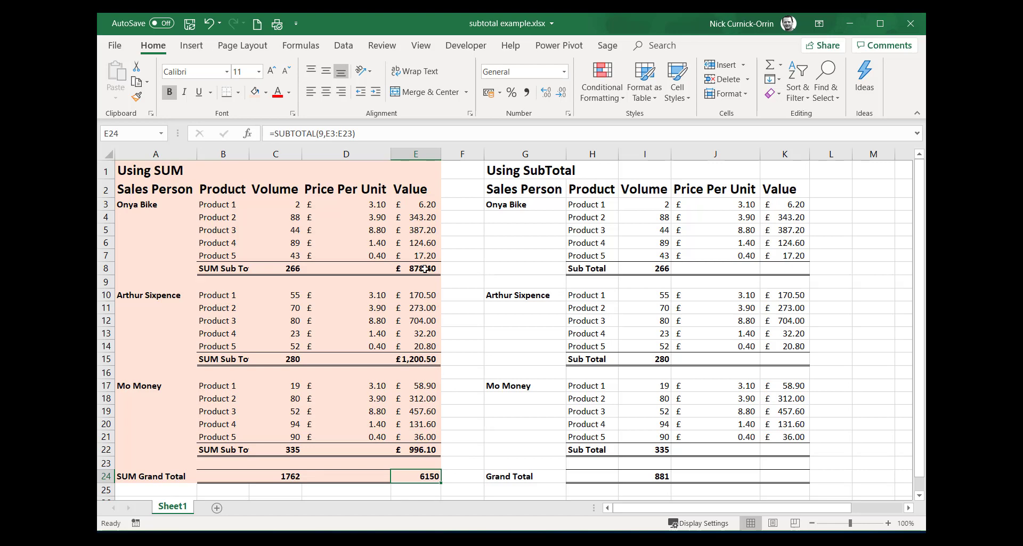
Step: Insert a SUBTOTAL formula for the first salesperson's Value figures in K8 with function number 9 and the range K3:K7
left_click(792, 265)
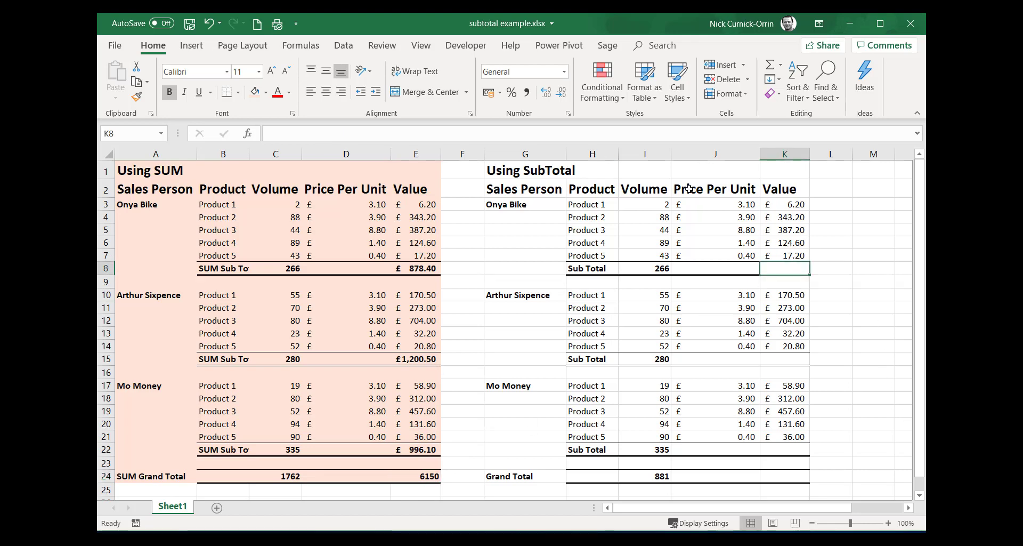
left_click(247, 133)
left_click(213, 306)
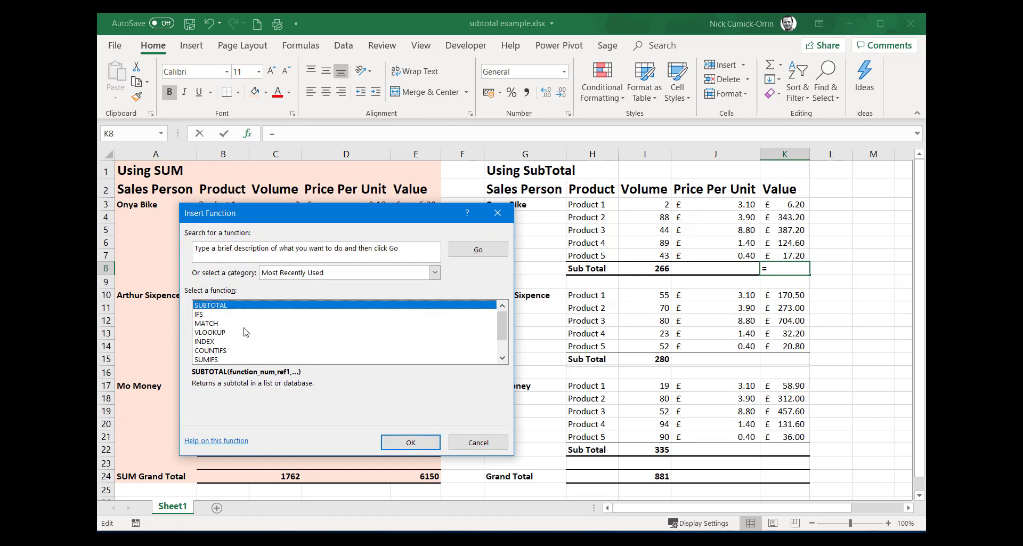
left_click(411, 442)
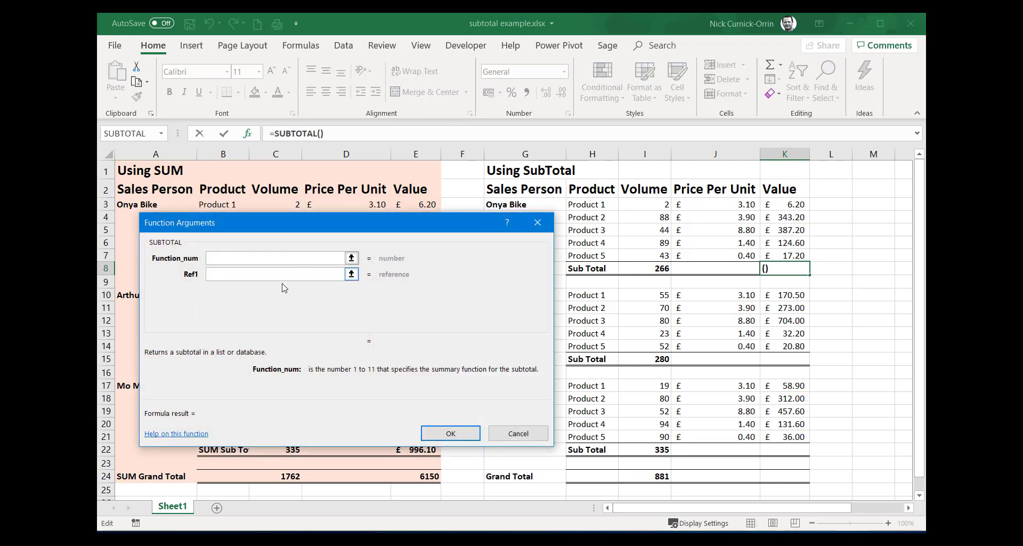
type("9")
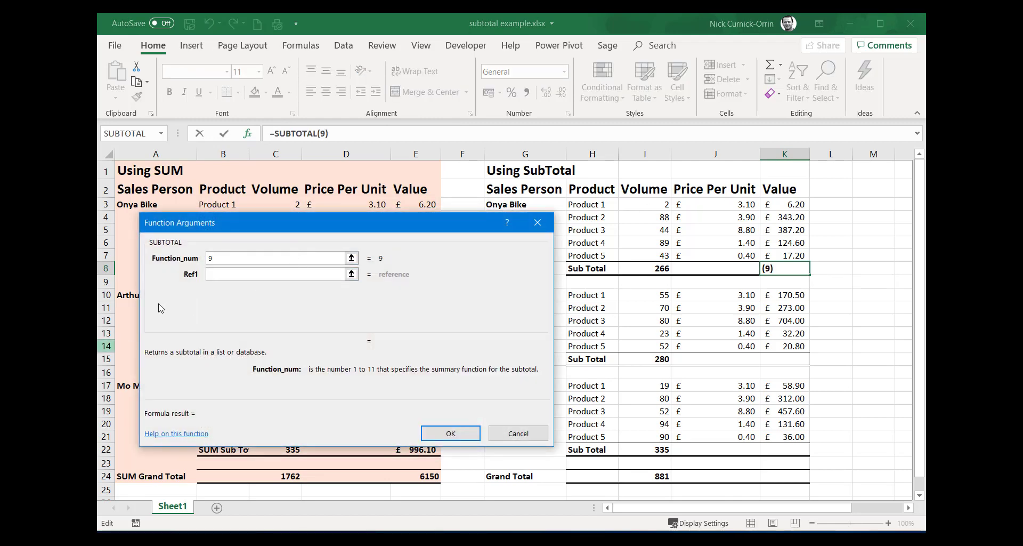
key("Tab")
left_click_drag(784, 205, 782, 253)
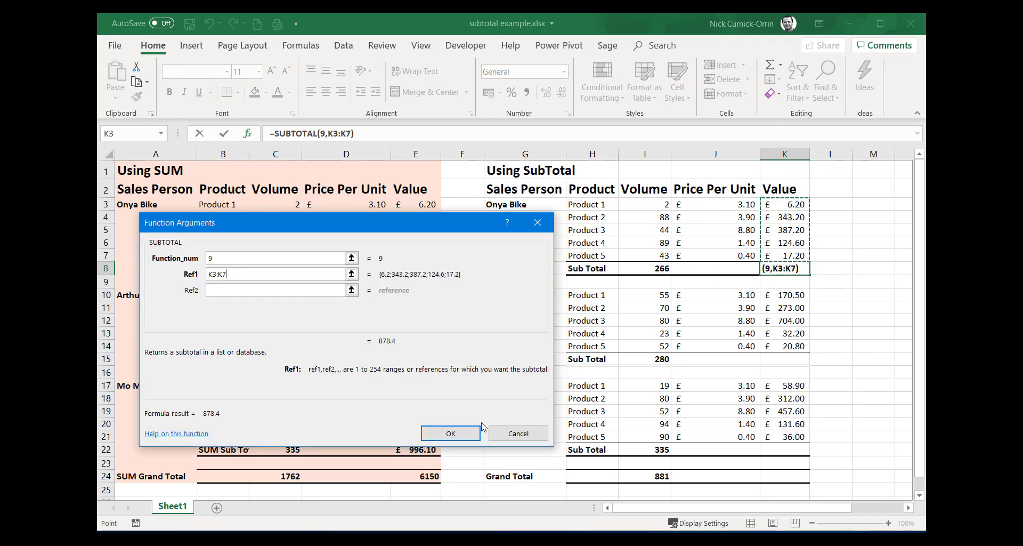
left_click(450, 433)
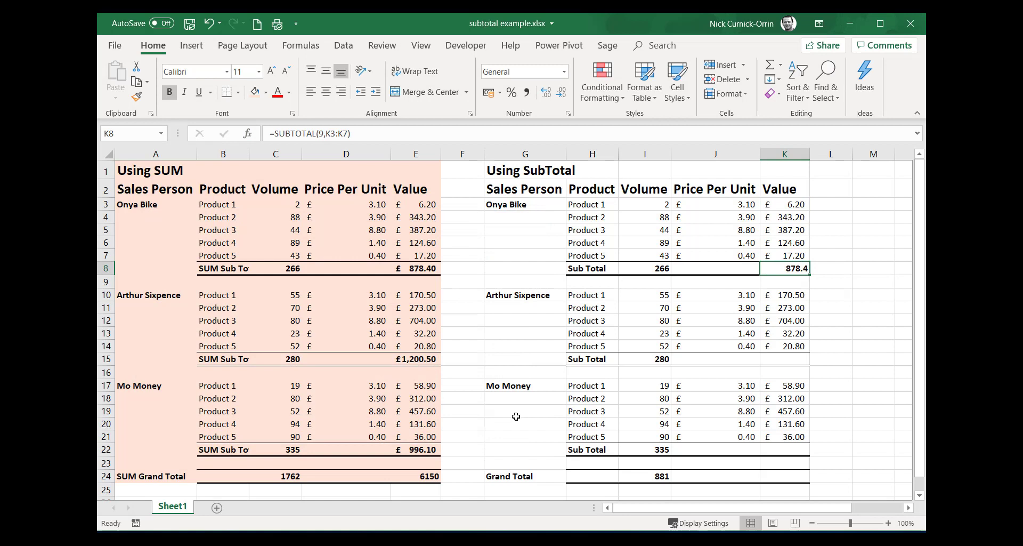
Step: Copy the SUBTOTAL formula from K8 into the Value subtotal cells K15 and K22
key("ctrl+c")
left_click(766, 358)
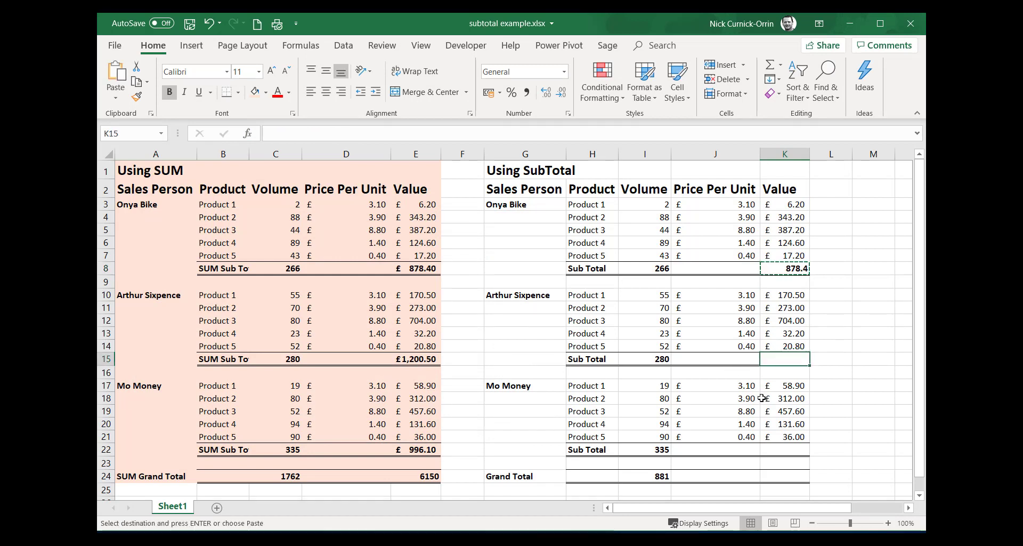
left_click(789, 450, "ctrl")
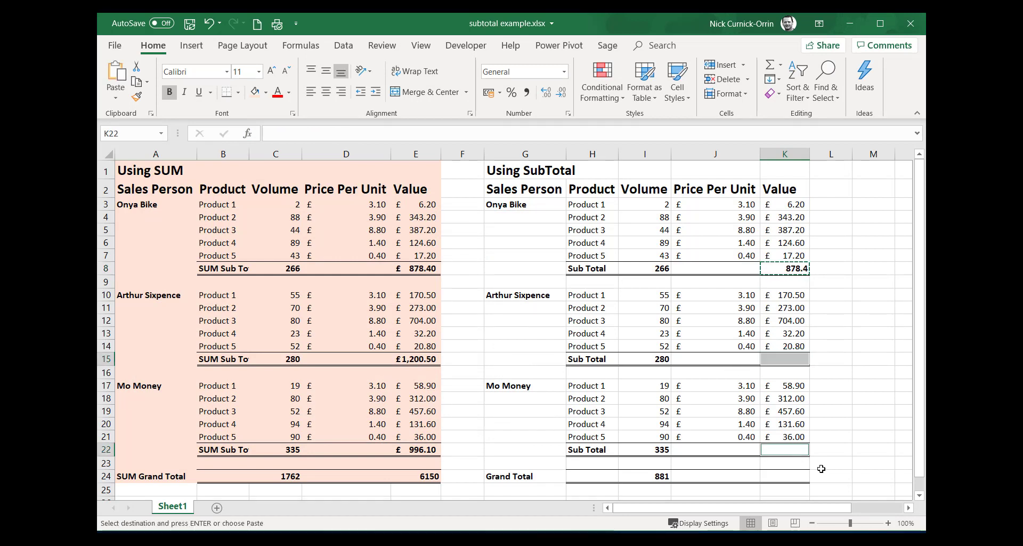
key("ctrl+v")
Step: Insert a SUBTOTAL grand total for Value in K24 with function number 9 and the range K3:K23
left_click(790, 479)
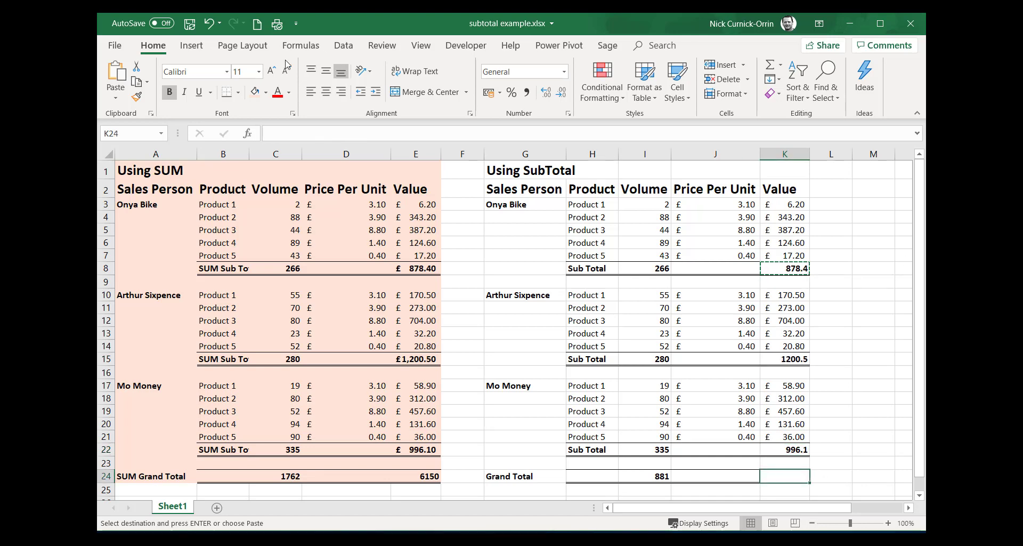
left_click(248, 134)
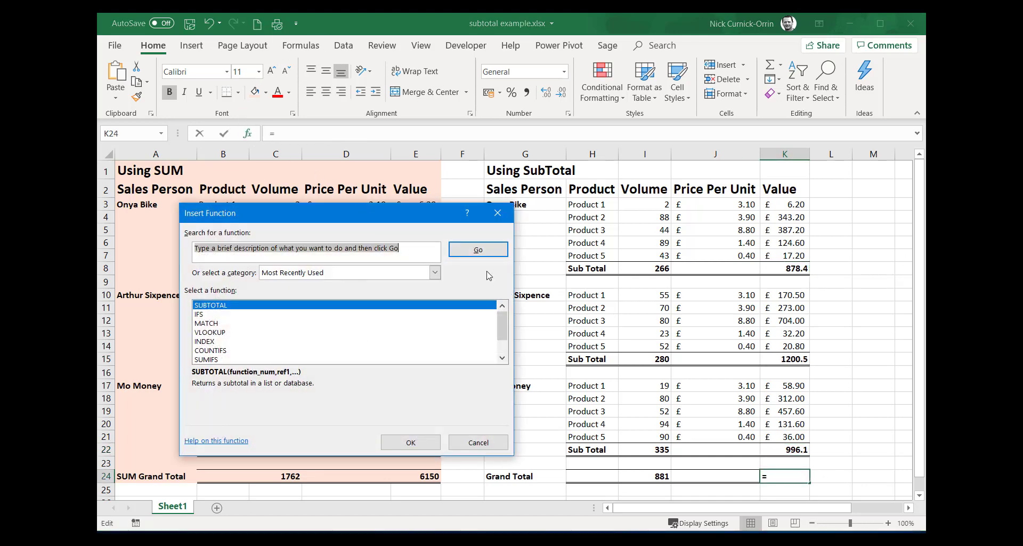
left_click(426, 451)
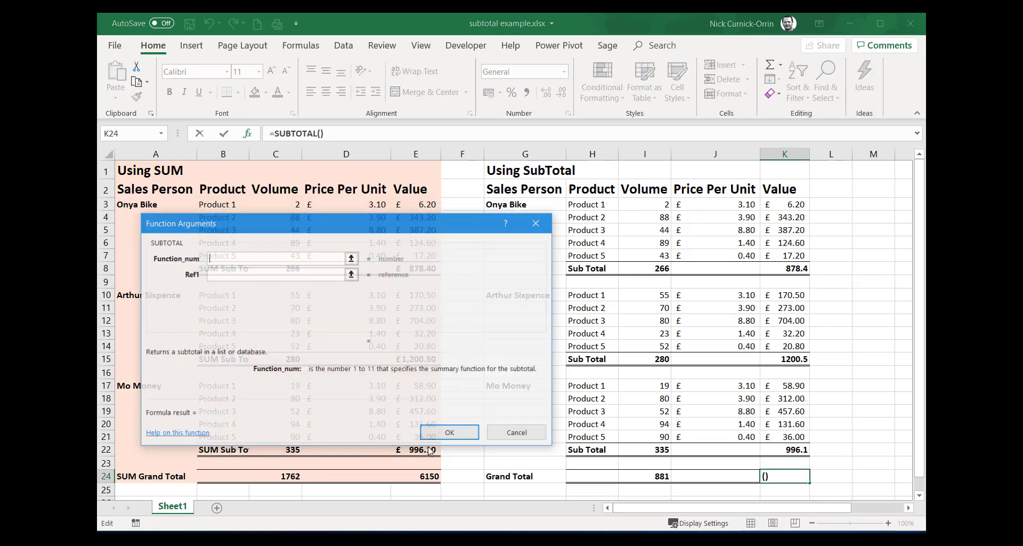
type("9")
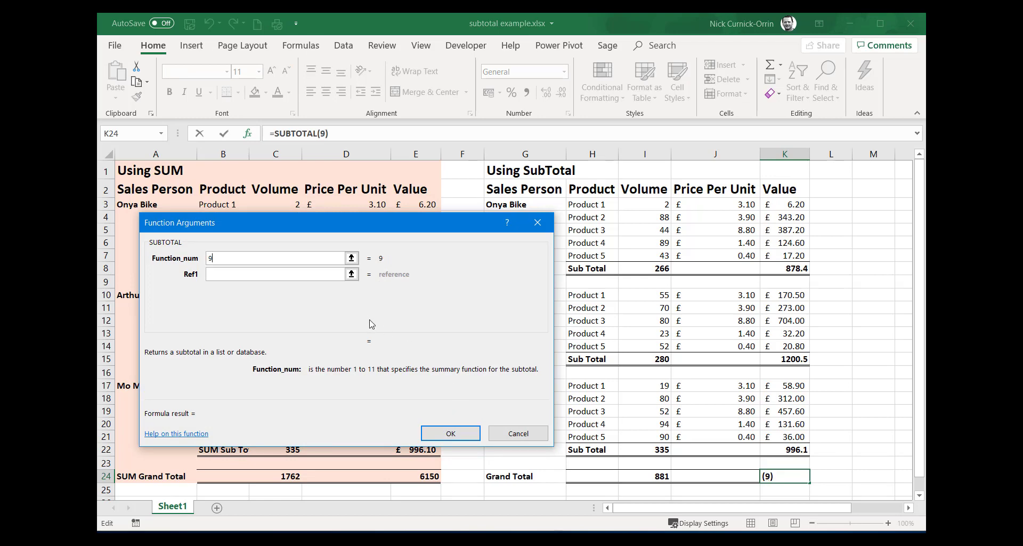
left_click(232, 272)
left_click_drag(794, 203, 804, 451)
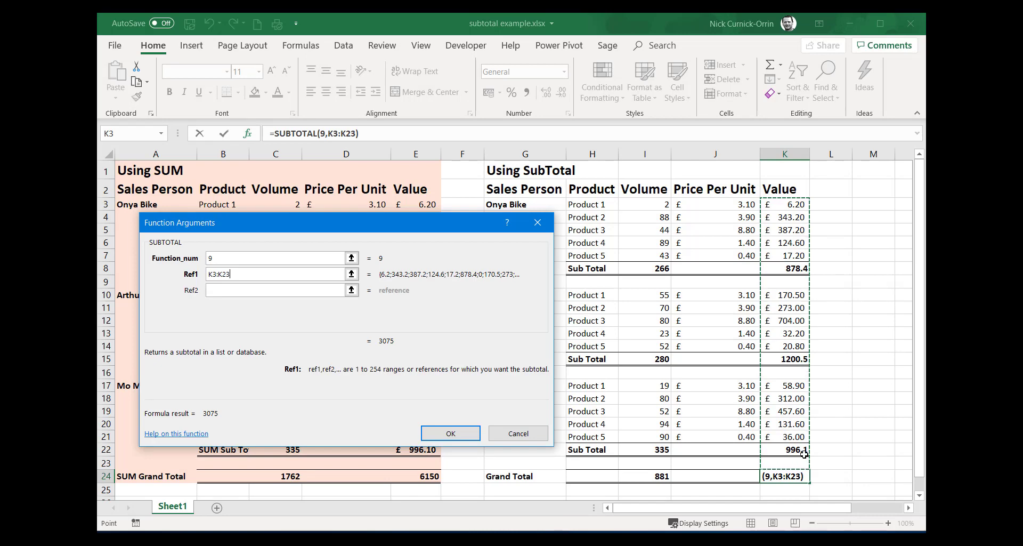
left_click(451, 432)
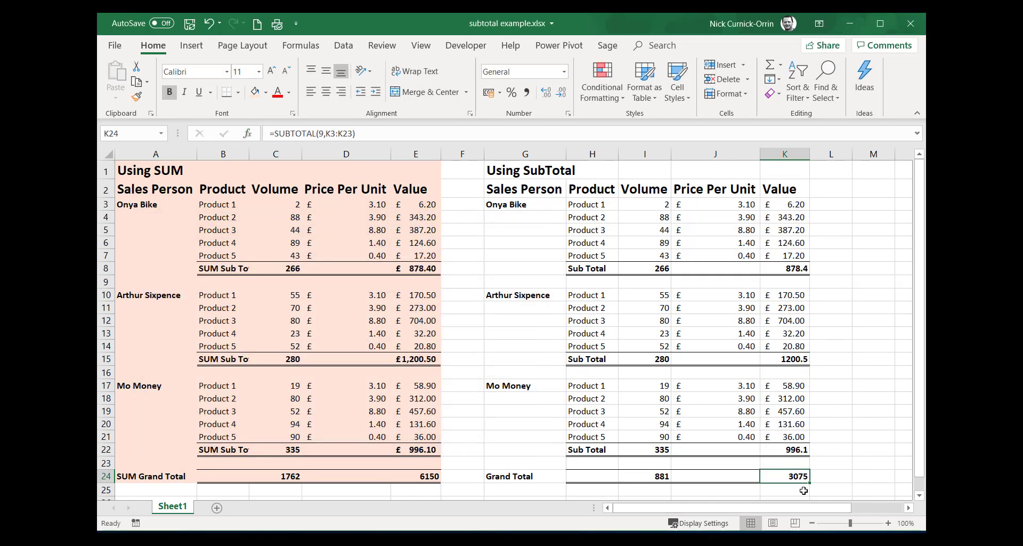